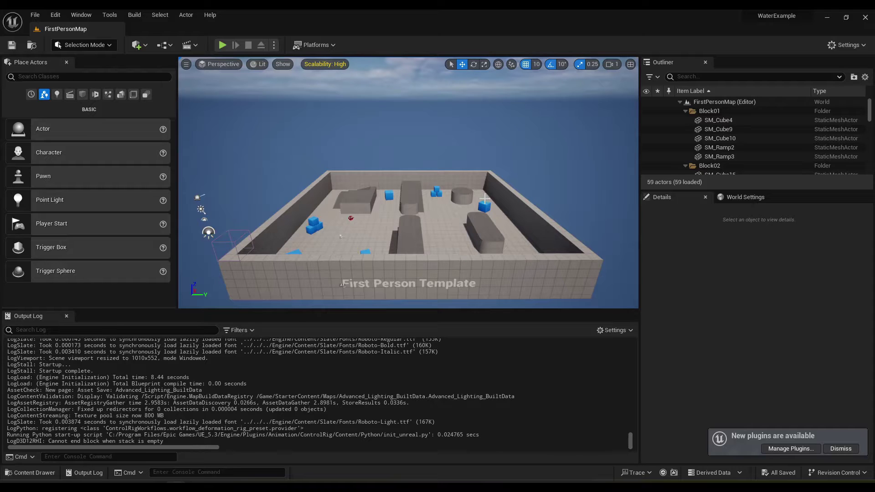
Step: Dismiss the new plugins notification and look over the walled arena of the first-person map
{"action": "right_click_drag", "start_coordinate": [477, 199], "coordinate": [605, 212]}
{"action": "key", "text": "a"}
{"action": "key", "text": "w"}
{"action": "left_click", "coordinate": [840, 449]}
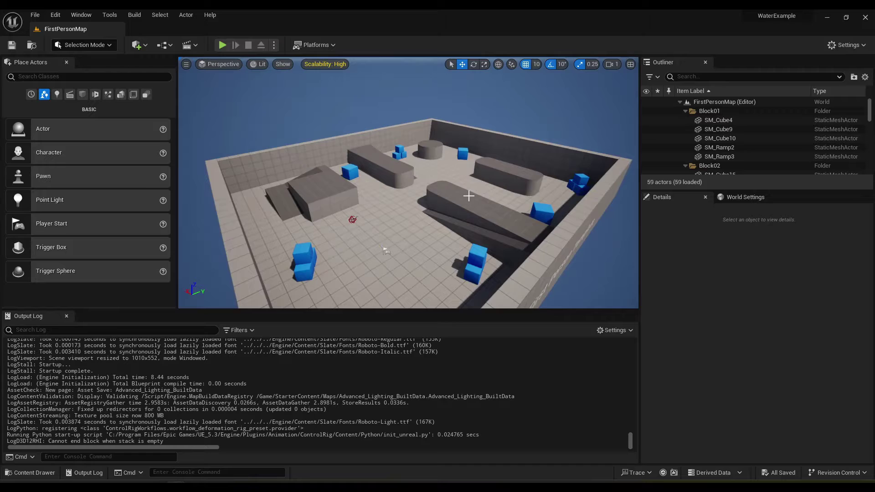
{"action": "key", "text": "a"}
{"action": "right_click_drag", "start_coordinate": [469, 195], "coordinate": [502, 196]}
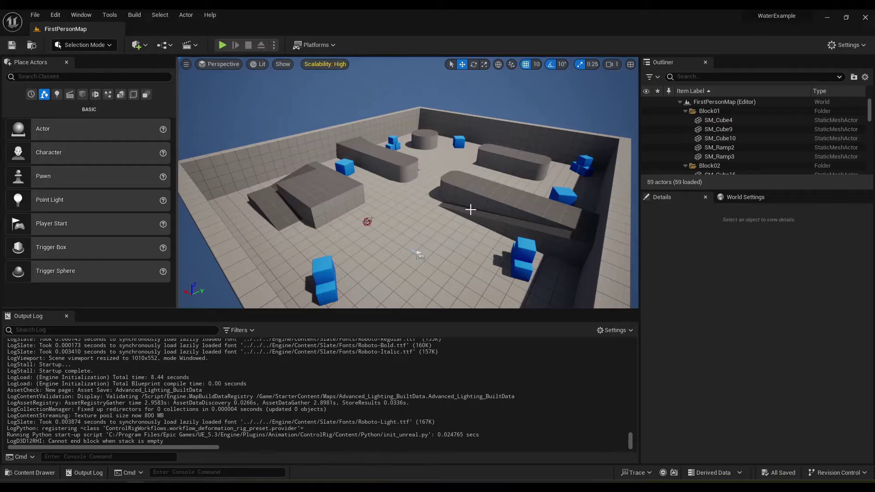
{"action": "right_click_drag", "start_coordinate": [447, 199], "coordinate": [469, 196]}
{"action": "key", "text": "w"}
{"action": "key", "text": "a"}
{"action": "key", "text": "d"}
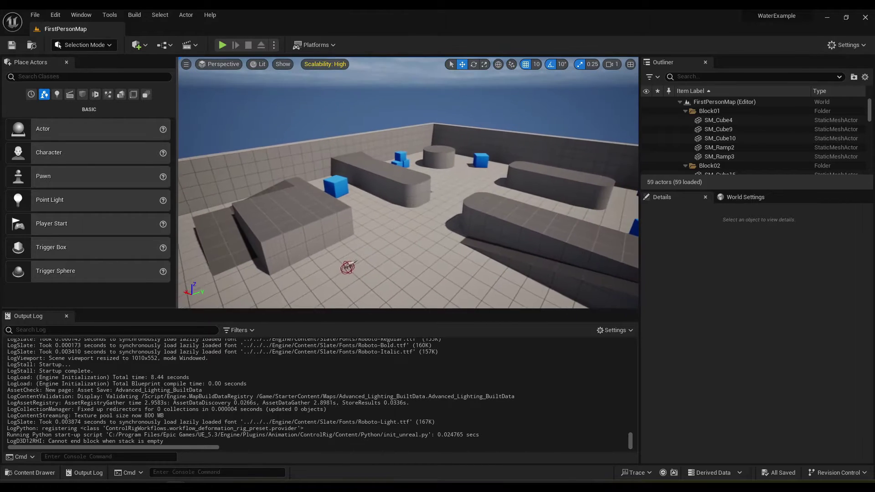
{"action": "left_click", "coordinate": [55, 15]}
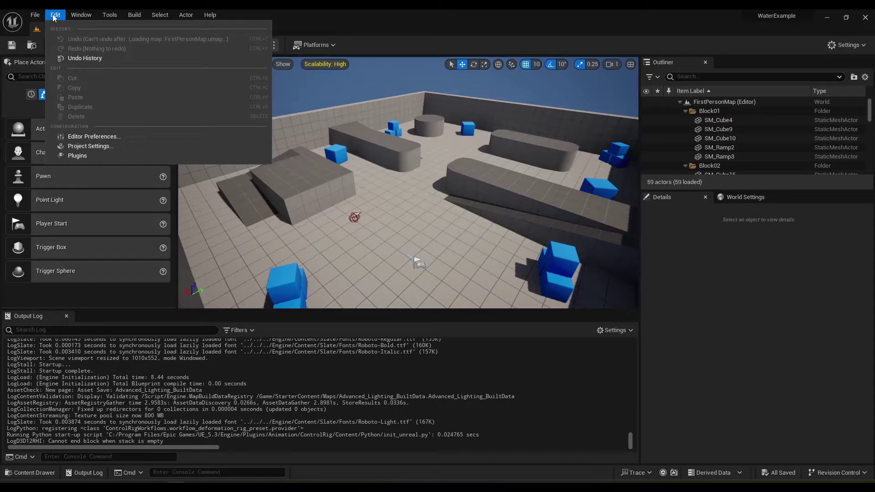
{"action": "left_click", "coordinate": [91, 145]}
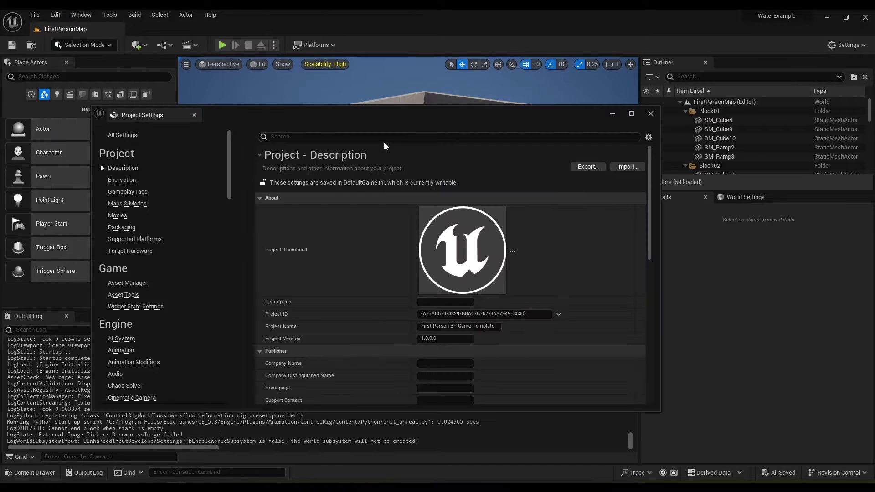
{"action": "left_click", "coordinate": [650, 114]}
Step: Find the experimental Water plugin among the project's plugins and enable it
{"action": "left_click", "coordinate": [54, 15]}
{"action": "left_click", "coordinate": [91, 156]}
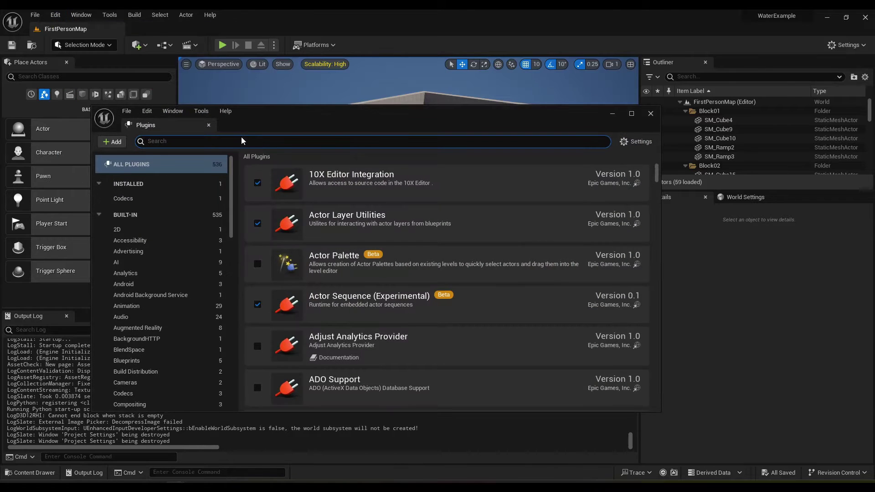
{"action": "type", "text": "water"}
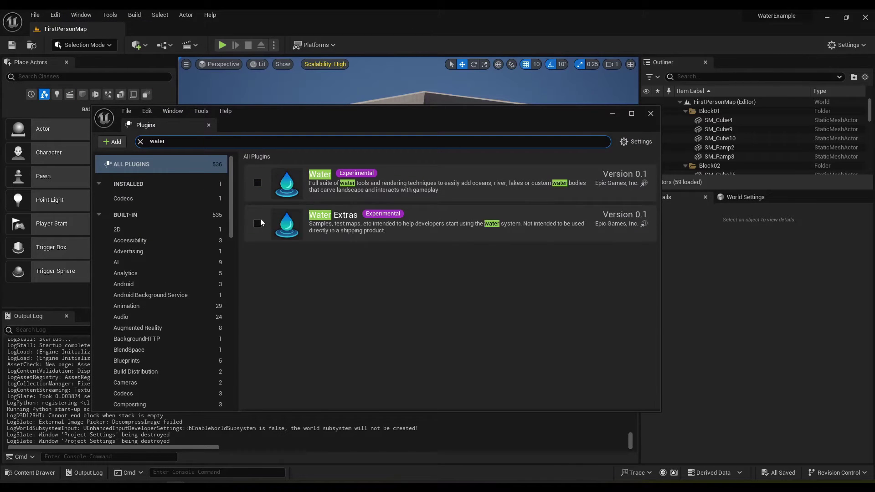
{"action": "left_click", "coordinate": [257, 183]}
{"action": "left_click", "coordinate": [508, 263]}
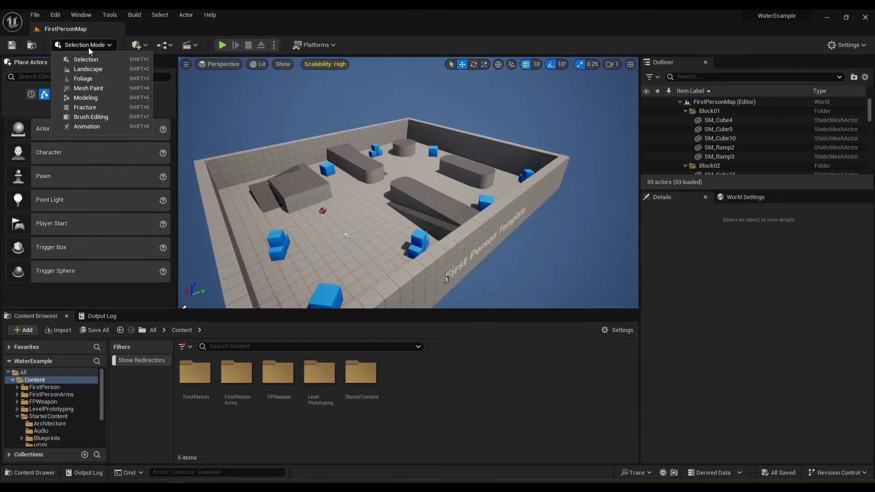
Step: Create a new landscape of 2 × 2 components, keeping the section size at 63×63 quads
{"action": "left_click", "coordinate": [78, 67]}
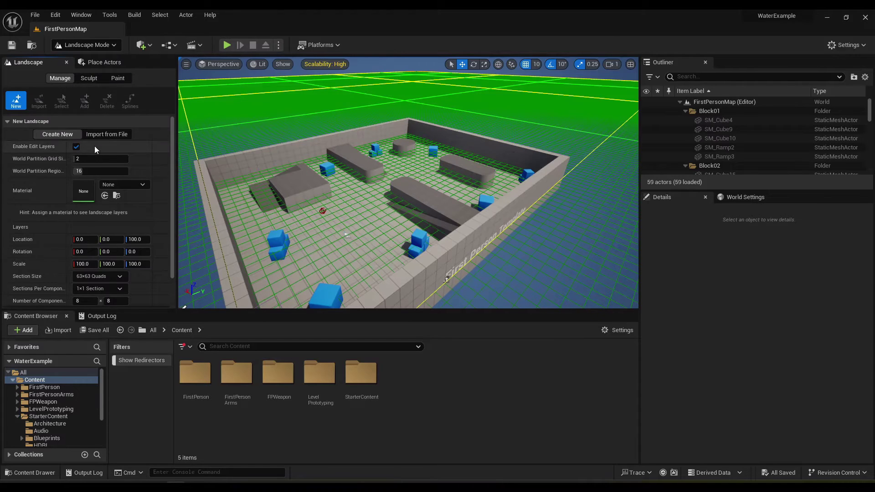
{"action": "scroll", "coordinate": [95, 146], "scroll_direction": "down", "scroll_amount": 3}
{"action": "type", "text": "2"}
{"action": "left_click", "coordinate": [117, 264]}
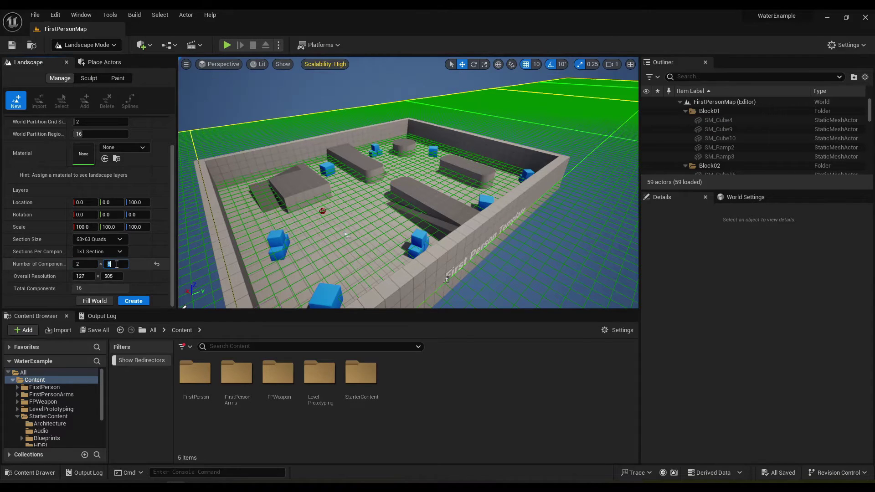
{"action": "type", "text": "2"}
{"action": "key", "text": "Return"}
{"action": "mouse_move", "coordinate": [408, 191]}
{"action": "right_mouse_down"}
{"action": "mouse_move", "coordinate": [310, 194]}
{"action": "mouse_move", "coordinate": [415, 205]}
{"action": "mouse_move", "coordinate": [407, 196]}
{"action": "right_mouse_up"}
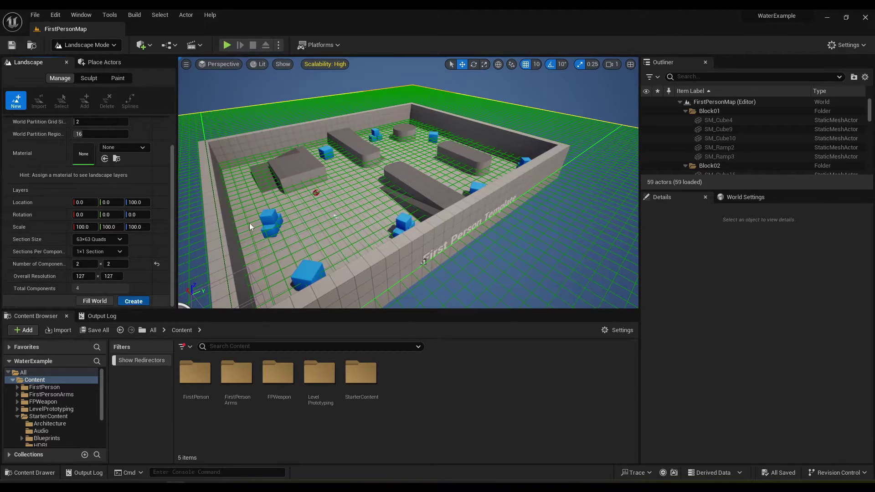
{"action": "left_click", "coordinate": [134, 301]}
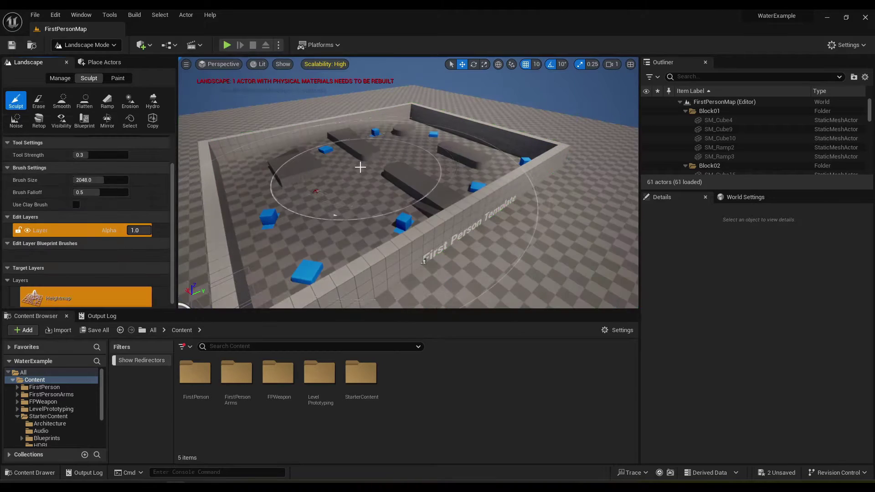
Step: Return to Selection mode, search the placeable actors for "water", and place a Water Body Lake inside the walled arena
{"action": "right_click_drag", "start_coordinate": [360, 166], "coordinate": [296, 165]}
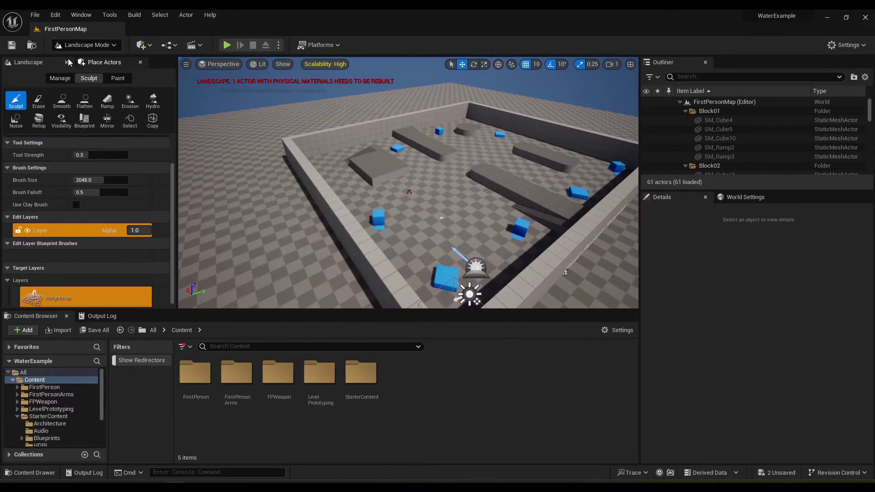
{"action": "left_click", "coordinate": [96, 64]}
{"action": "left_click", "coordinate": [97, 45]}
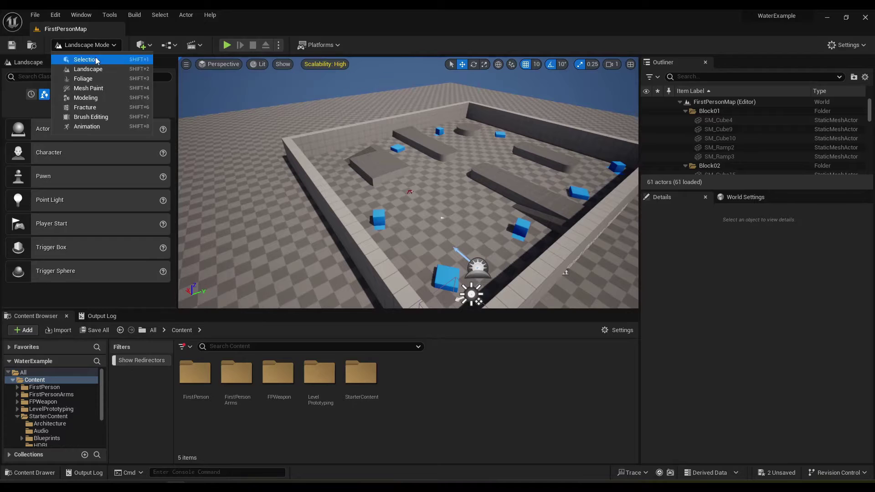
{"action": "left_click", "coordinate": [95, 59]}
{"action": "left_click", "coordinate": [86, 78]}
{"action": "type", "text": "water"}
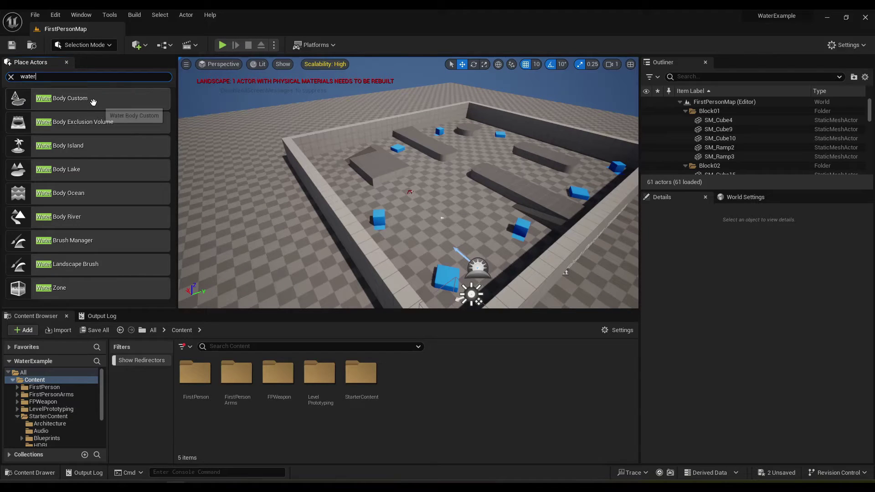
{"action": "left_click_drag", "start_coordinate": [78, 197], "coordinate": [429, 174]}
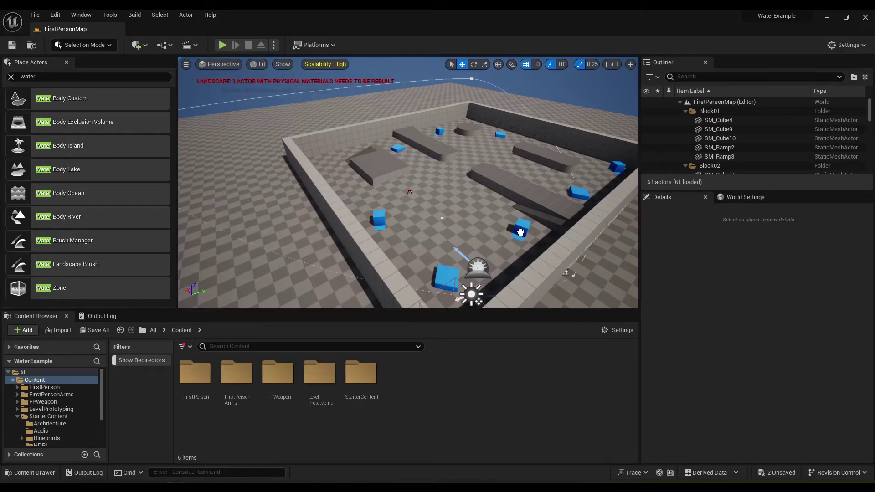
{"action": "left_click_drag", "start_coordinate": [520, 232], "coordinate": [520, 232]}
Step: Reshape the lake by moving its spline points outward until the water covers the whole arena
{"action": "right_click_drag", "start_coordinate": [521, 232], "coordinate": [520, 219]}
{"action": "left_click_drag", "start_coordinate": [424, 186], "coordinate": [492, 217]}
{"action": "right_click_drag", "start_coordinate": [492, 217], "coordinate": [460, 219]}
{"action": "left_click_drag", "start_coordinate": [455, 218], "coordinate": [437, 201]}
{"action": "left_click", "coordinate": [488, 242]}
{"action": "right_click_drag", "start_coordinate": [438, 200], "coordinate": [255, 160]}
{"action": "left_click", "coordinate": [220, 151]}
{"action": "left_click_drag", "start_coordinate": [249, 136], "coordinate": [340, 142]}
{"action": "left_click", "coordinate": [478, 88]}
{"action": "left_click_drag", "start_coordinate": [505, 79], "coordinate": [456, 124]}
{"action": "key", "text": "Escape"}
{"action": "scroll", "coordinate": [401, 192], "scroll_direction": "up", "scroll_amount": 10}
{"action": "right_click_drag", "start_coordinate": [401, 192], "coordinate": [483, 168]}
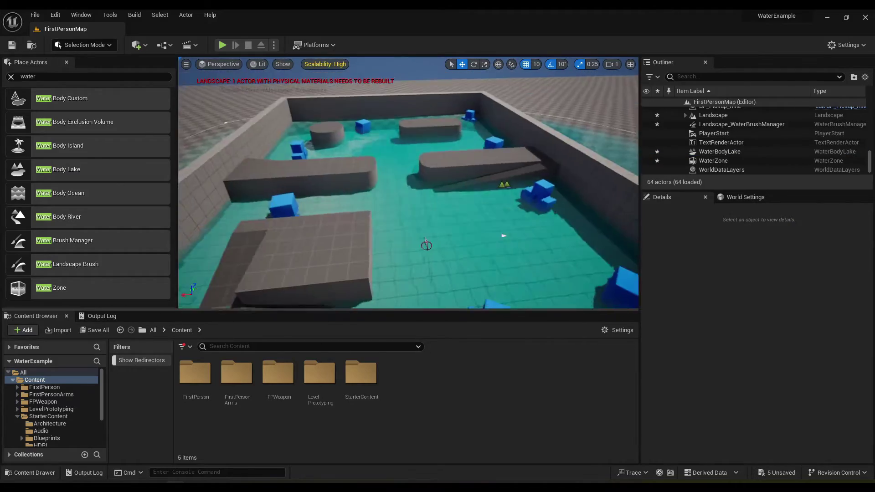
Step: Change the engine scalability quality level from High and view the water surface up close
{"action": "mouse_move", "coordinate": [426, 182]}
{"action": "right_mouse_down"}
{"action": "mouse_move", "coordinate": [447, 205]}
{"action": "mouse_move", "coordinate": [429, 182]}
{"action": "right_mouse_up"}
{"action": "left_click", "coordinate": [329, 66]}
{"action": "left_click", "coordinate": [469, 90]}
{"action": "left_click", "coordinate": [455, 196]}
{"action": "scroll", "coordinate": [736, 370], "scroll_direction": "down", "scroll_amount": 3}
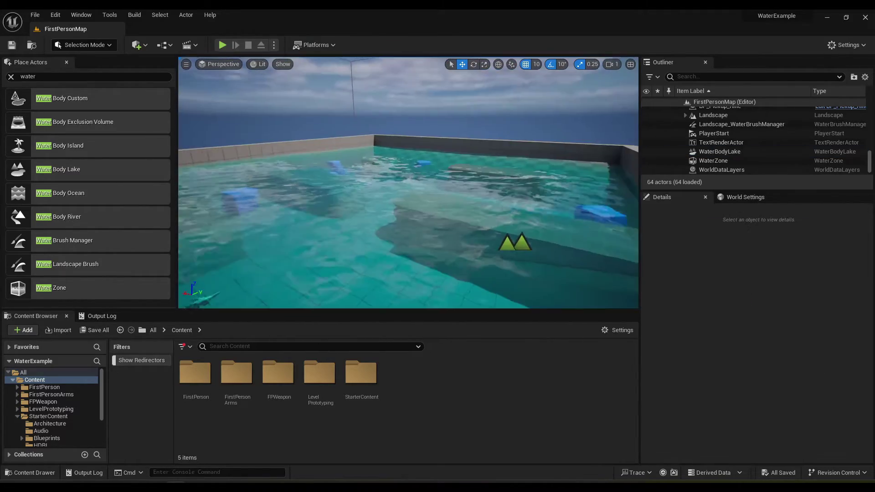
{"action": "right_click_drag", "start_coordinate": [451, 203], "coordinate": [386, 159]}
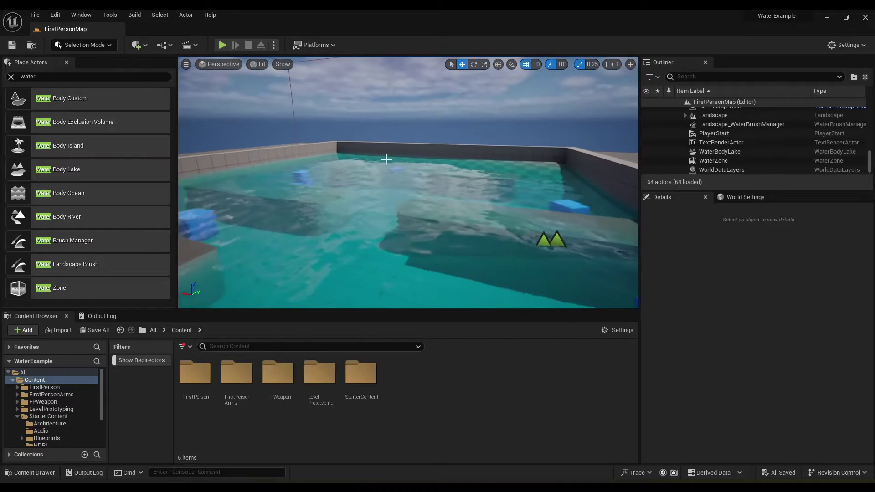
Step: Play-test the level by walking through the flooded arena, and stop the session
{"action": "key", "text": "alt+p"}
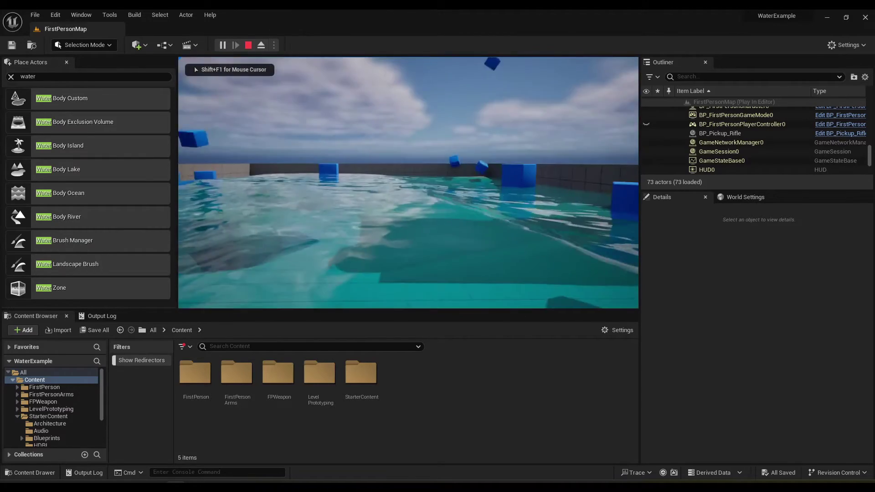
{"action": "key", "text": "w"}
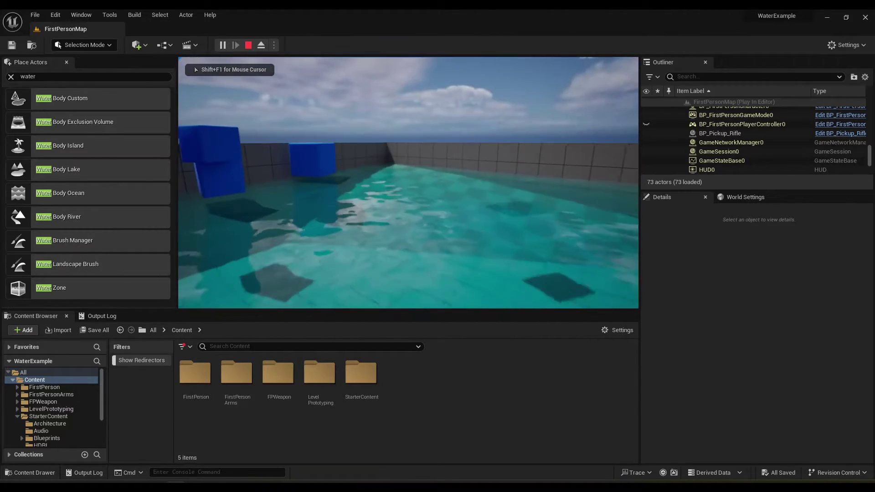
{"action": "key", "text": "w"}
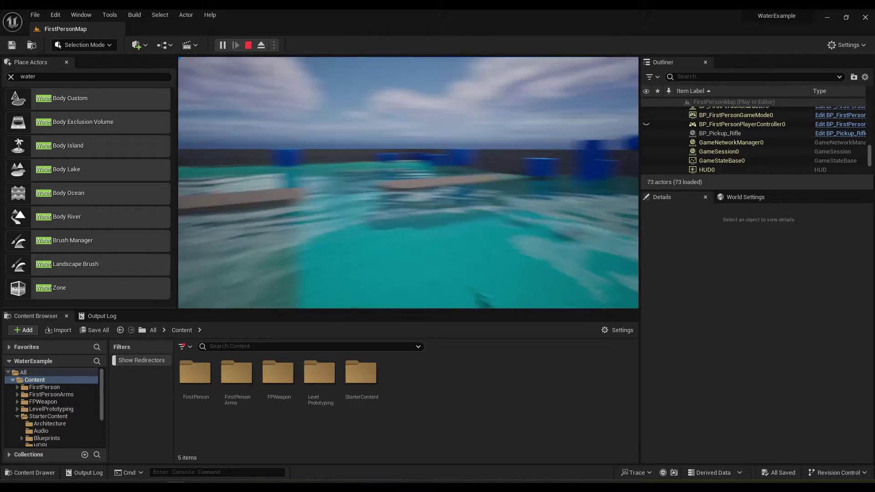
{"action": "key", "text": "w"}
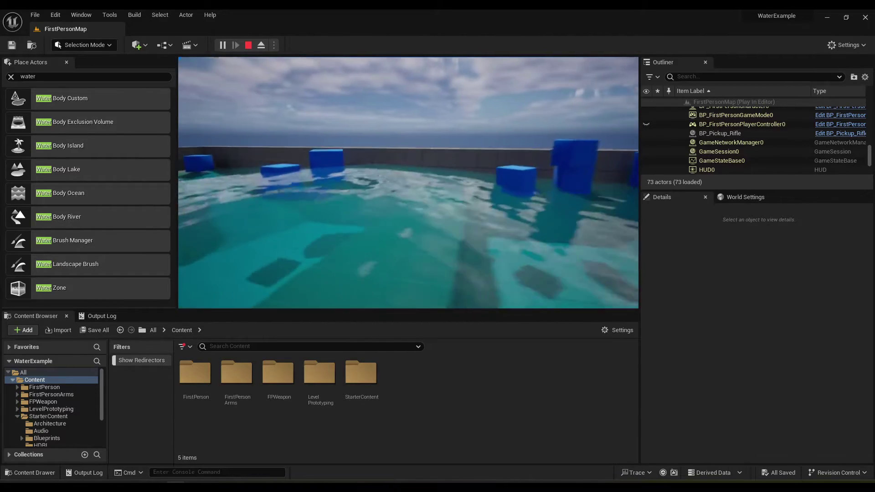
{"action": "key", "text": "Escape"}
Step: Select the water body lake and examine its Collision Presets and the available preset options, leaving the preset as Custom
{"action": "left_click", "coordinate": [608, 245]}
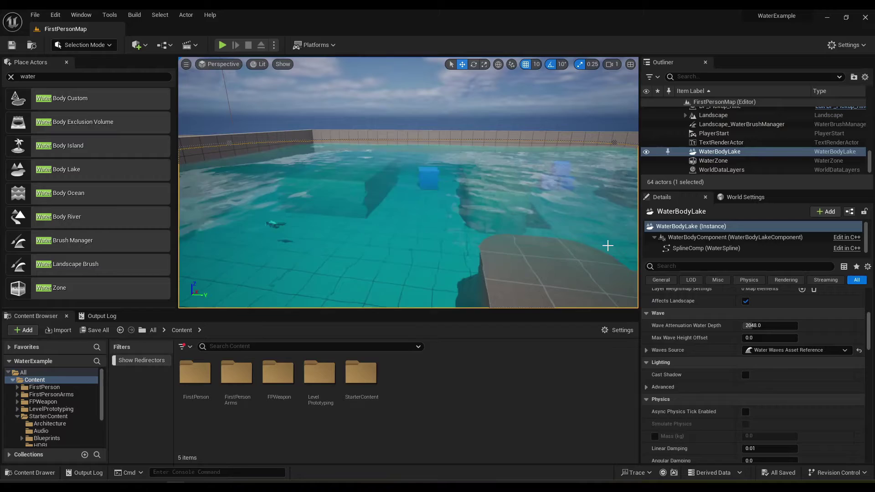
{"action": "scroll", "coordinate": [751, 375], "scroll_direction": "down", "scroll_amount": 15}
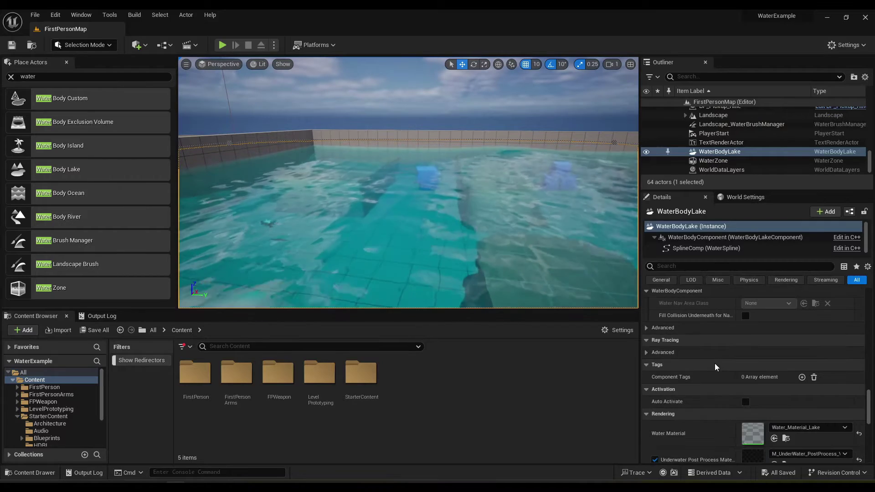
{"action": "scroll", "coordinate": [716, 384], "scroll_direction": "down", "scroll_amount": 9}
{"action": "scroll", "coordinate": [715, 390], "scroll_direction": "up", "scroll_amount": 10}
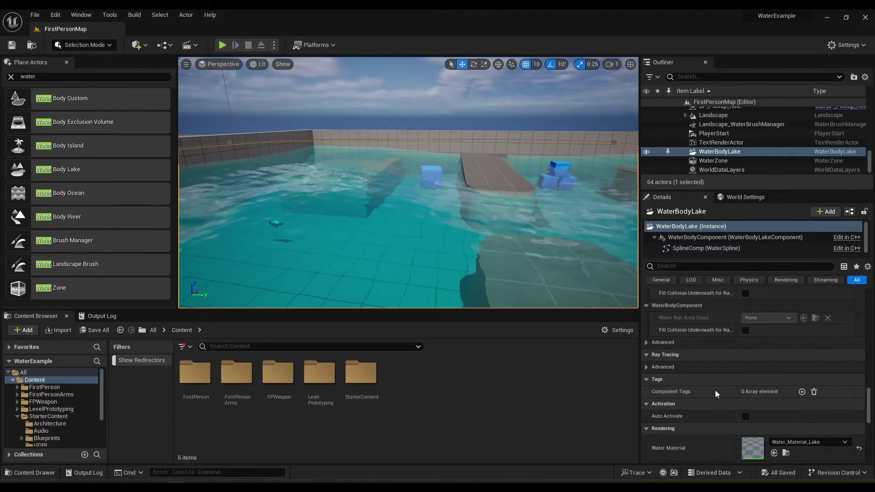
{"action": "scroll", "coordinate": [715, 390], "scroll_direction": "up", "scroll_amount": 5}
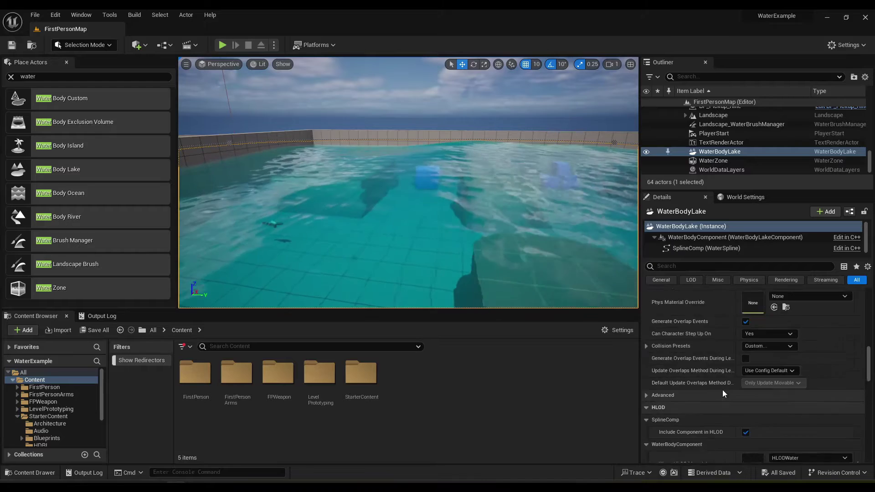
{"action": "scroll", "coordinate": [723, 389], "scroll_direction": "up", "scroll_amount": 1}
{"action": "left_click", "coordinate": [673, 375]}
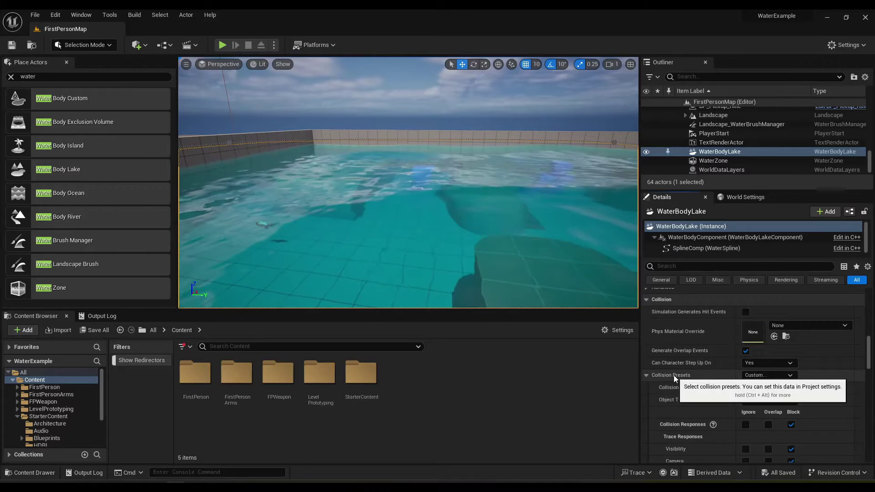
{"action": "left_click", "coordinate": [767, 374]}
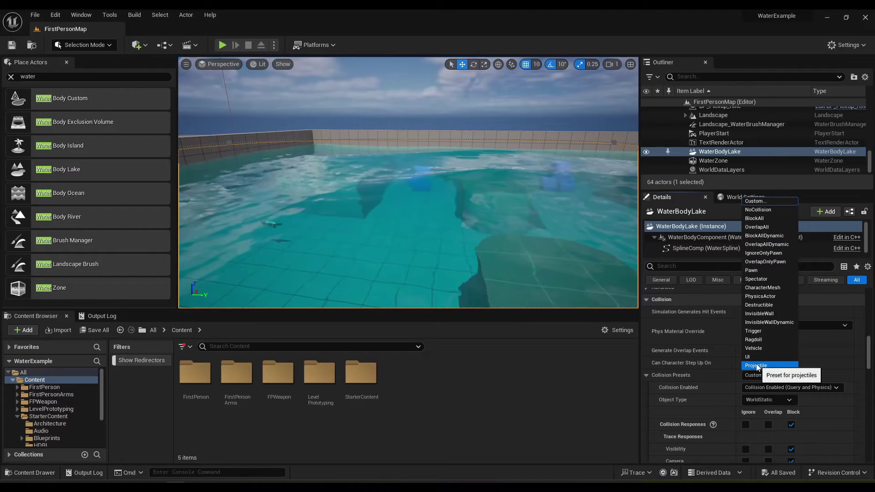
{"action": "left_click", "coordinate": [704, 366]}
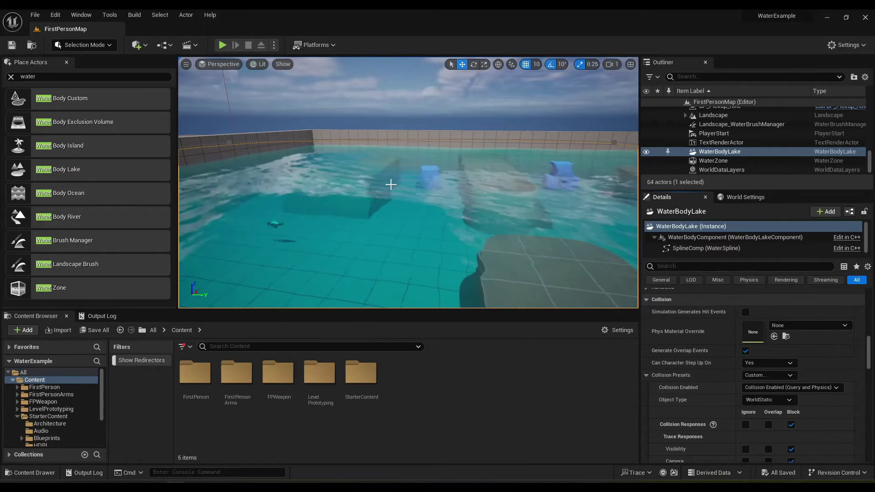
{"action": "right_click_drag", "start_coordinate": [405, 199], "coordinate": [412, 193]}
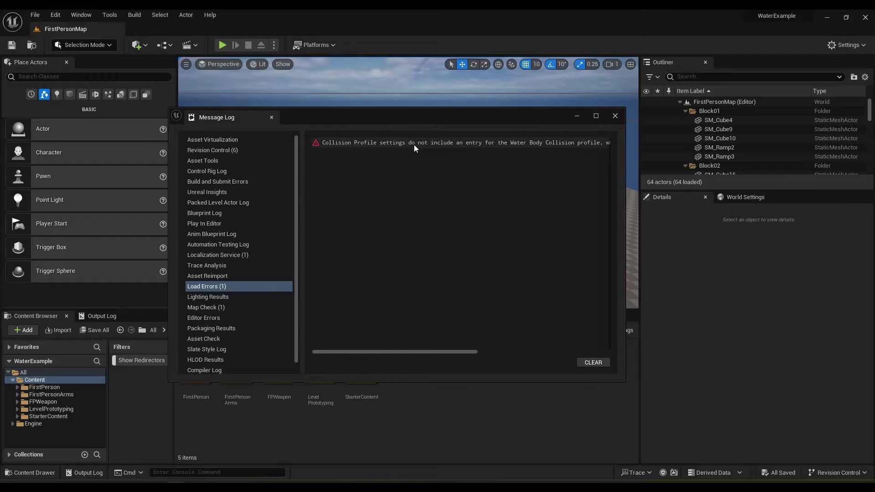
Step: Add the missing Water Body Collision profile entry to DefaultEngine.ini from the load error and close the Message Log
{"action": "left_click_drag", "start_coordinate": [395, 352], "coordinate": [487, 358]}
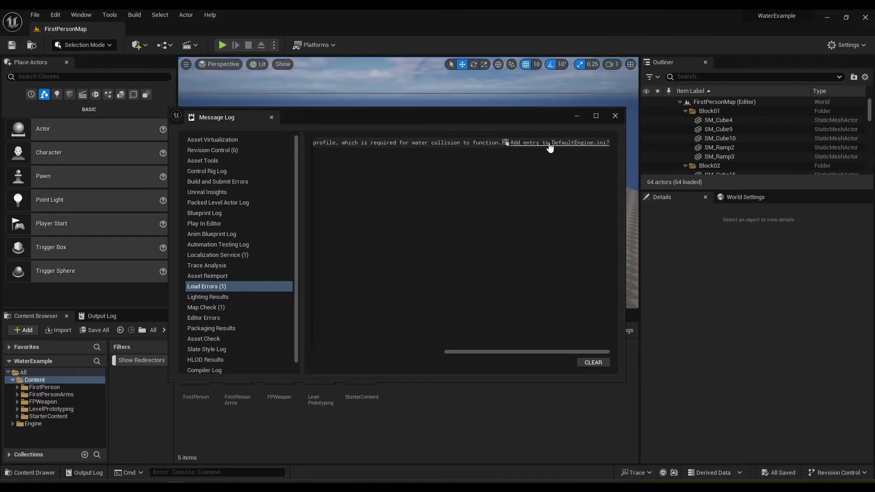
{"action": "left_click", "coordinate": [547, 143]}
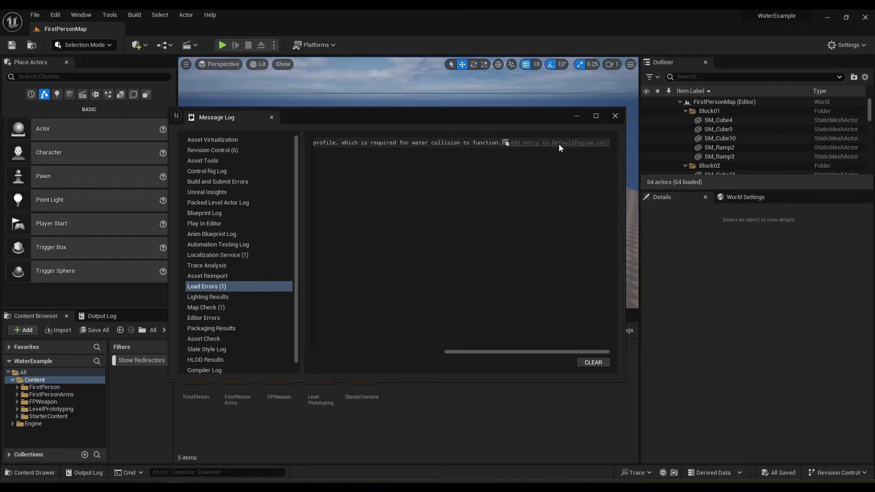
{"action": "left_click", "coordinate": [615, 116]}
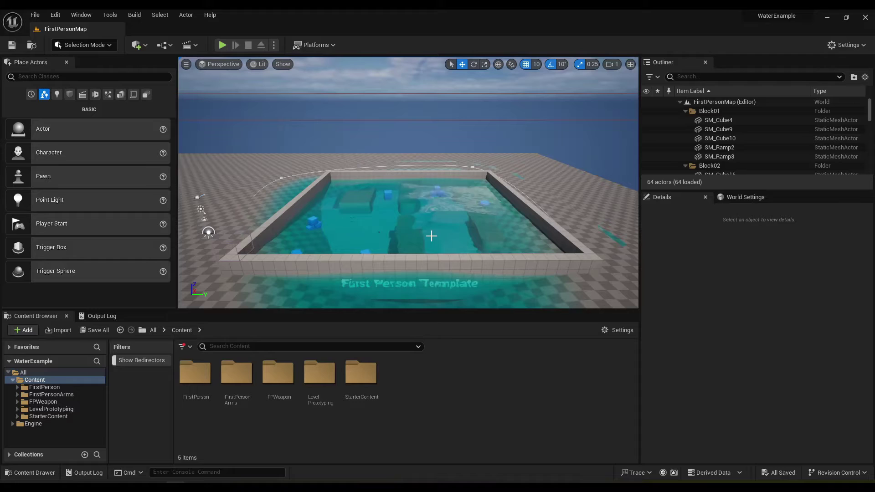
Step: Select the water body lake and set its Collision Presets to WaterBodyCollision
{"action": "left_click", "coordinate": [433, 235]}
{"action": "scroll", "coordinate": [752, 356], "scroll_direction": "down", "scroll_amount": 10}
{"action": "scroll", "coordinate": [728, 368], "scroll_direction": "down", "scroll_amount": 5}
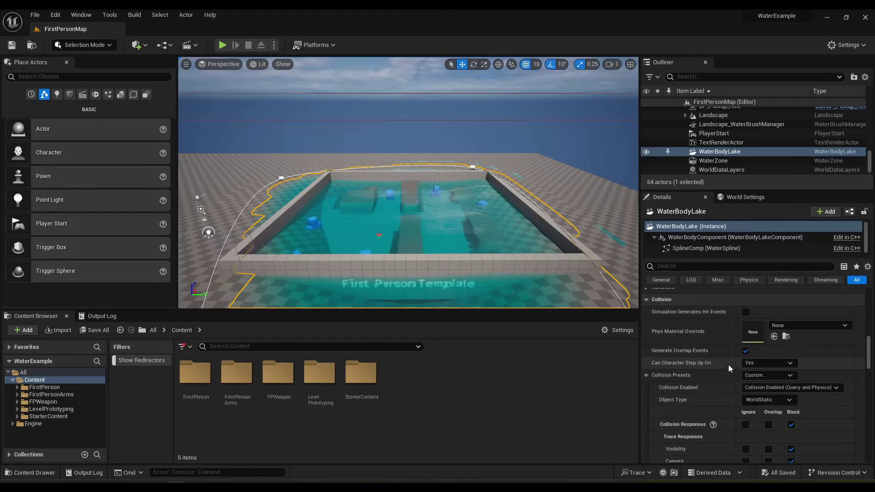
{"action": "left_click", "coordinate": [776, 360]}
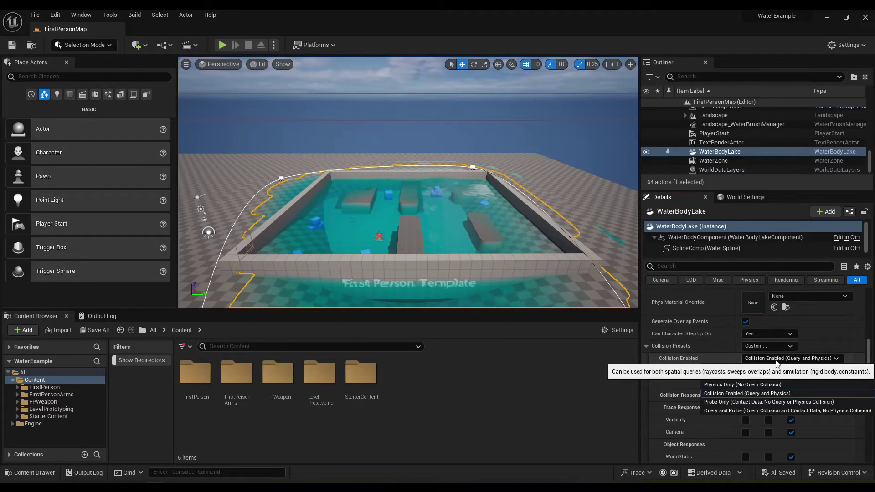
{"action": "left_click", "coordinate": [774, 358]}
{"action": "left_click", "coordinate": [773, 347]}
{"action": "left_click", "coordinate": [772, 346]}
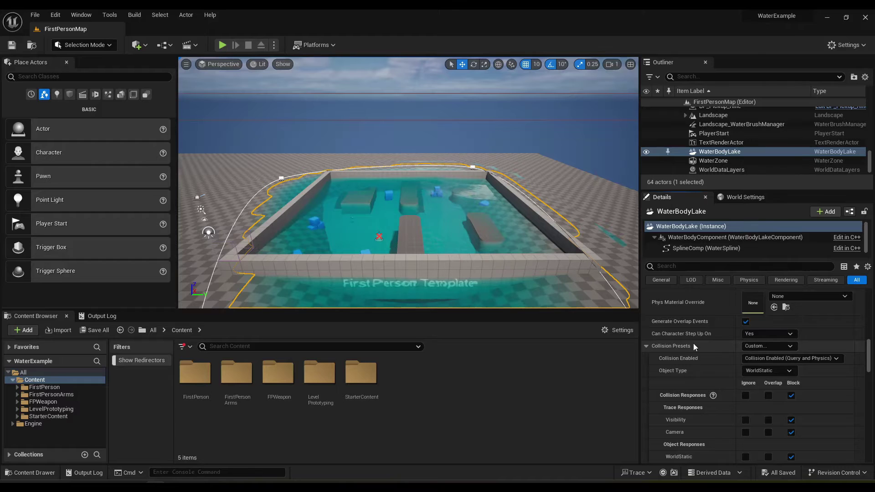
{"action": "left_click", "coordinate": [769, 345]}
{"action": "left_click", "coordinate": [771, 341]}
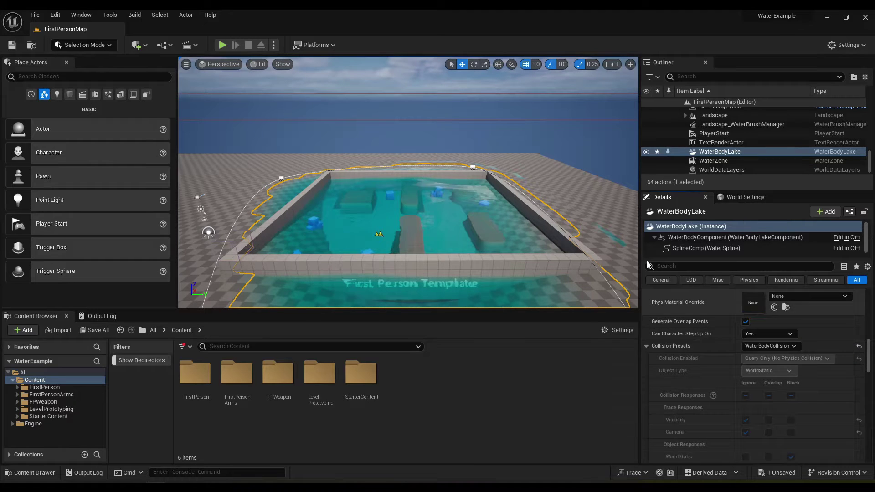
Step: Deselect the lake and save the level
{"action": "mouse_move", "coordinate": [456, 182]}
{"action": "right_mouse_down"}
{"action": "mouse_move", "coordinate": [470, 201]}
{"action": "mouse_move", "coordinate": [455, 192]}
{"action": "right_mouse_up"}
{"action": "key", "text": "Escape"}
{"action": "right_click_drag", "start_coordinate": [456, 145], "coordinate": [456, 128]}
{"action": "key", "text": "ctrl+s"}
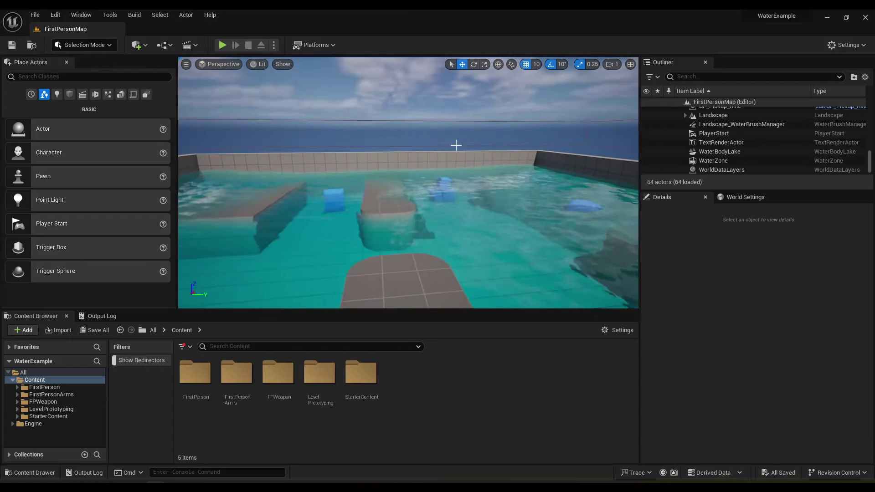
Step: Play-test the level by moving and jumping through the lake to check the underwater view
{"action": "left_click", "coordinate": [223, 45]}
{"action": "key", "text": "w"}
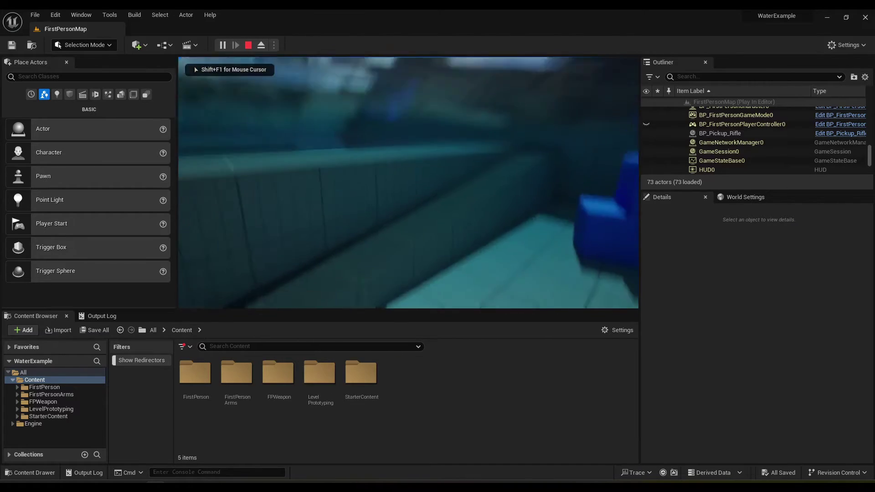
{"action": "key", "text": "space"}
{"action": "key", "text": "w"}
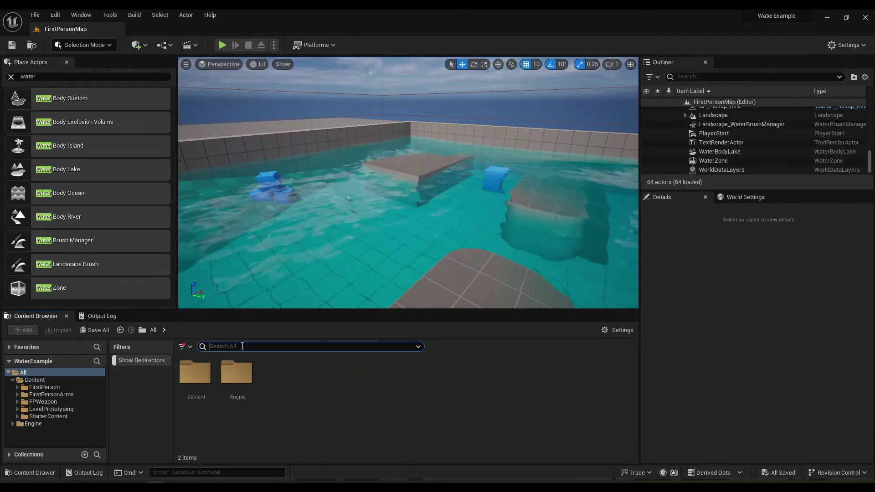
Step: Search all content for "buoy" and place the BP_BuoyancyExample cube just above the lake's surface
{"action": "type", "text": "buoy"}
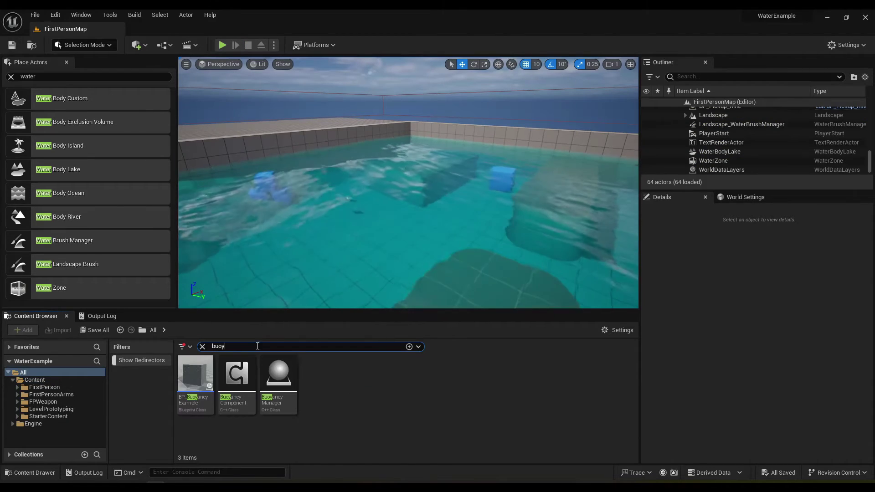
{"action": "left_click", "coordinate": [195, 374]}
{"action": "left_click_drag", "start_coordinate": [326, 181], "coordinate": [344, 104]}
{"action": "left_click_drag", "start_coordinate": [369, 140], "coordinate": [452, 153]}
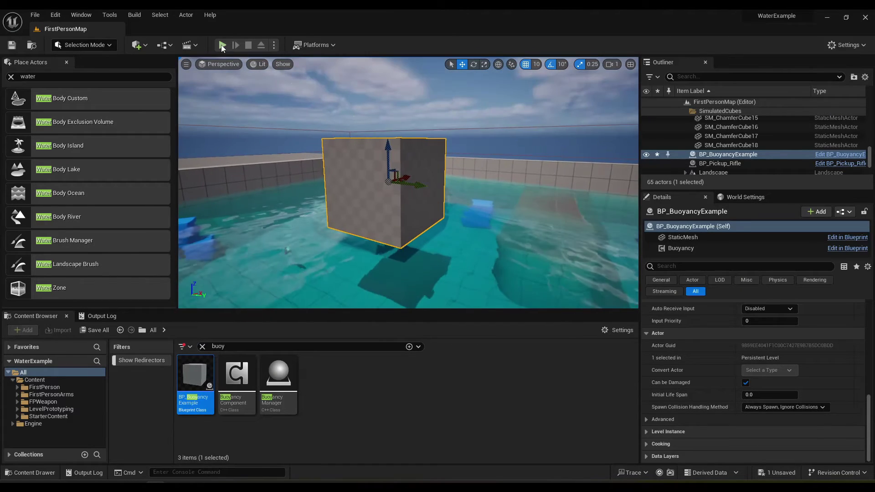
Step: Play-test the level, moving and jumping around the buoyancy example cube to examine how it behaves in the water
{"action": "left_click", "coordinate": [222, 44]}
{"action": "key", "text": "w"}
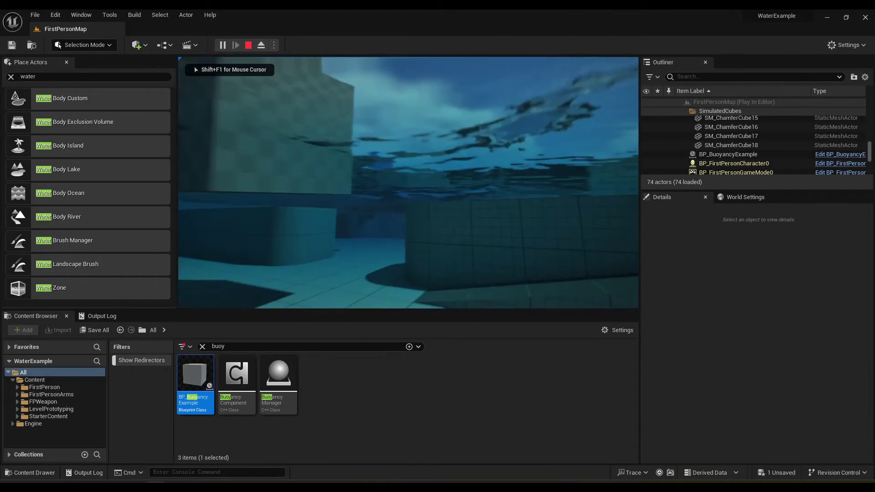
{"action": "key", "text": "space"}
{"action": "key", "text": "w"}
{"action": "key", "text": "space"}
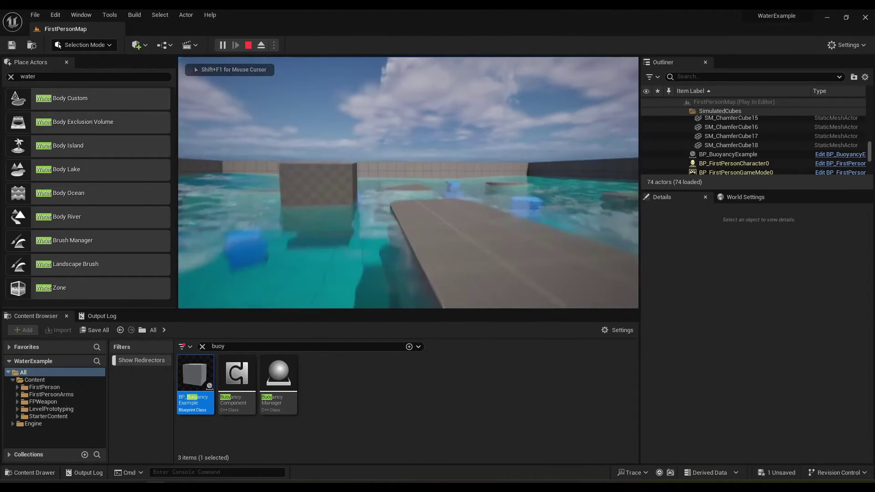
{"action": "key", "text": "w"}
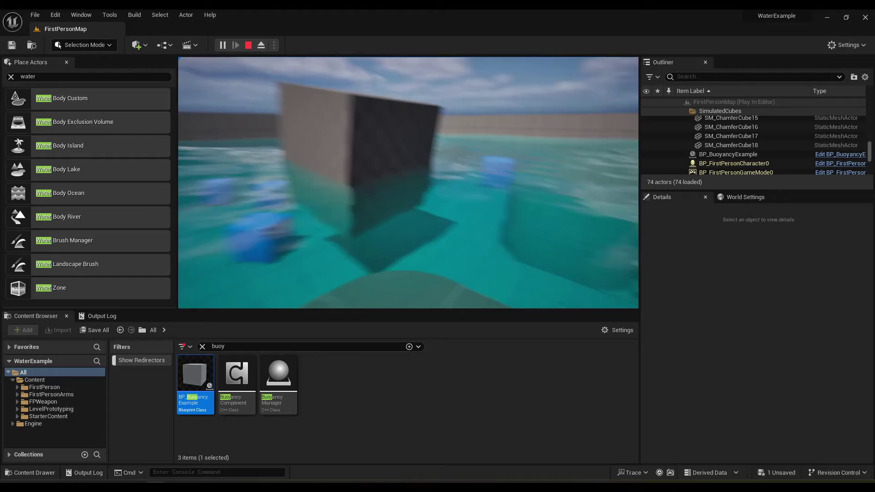
{"action": "key", "text": "d"}
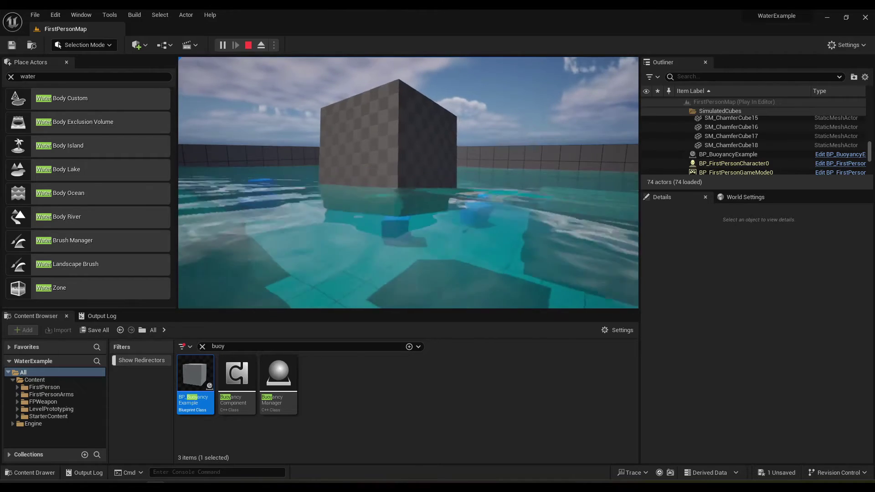
{"action": "key", "text": "d"}
{"action": "key", "text": "space"}
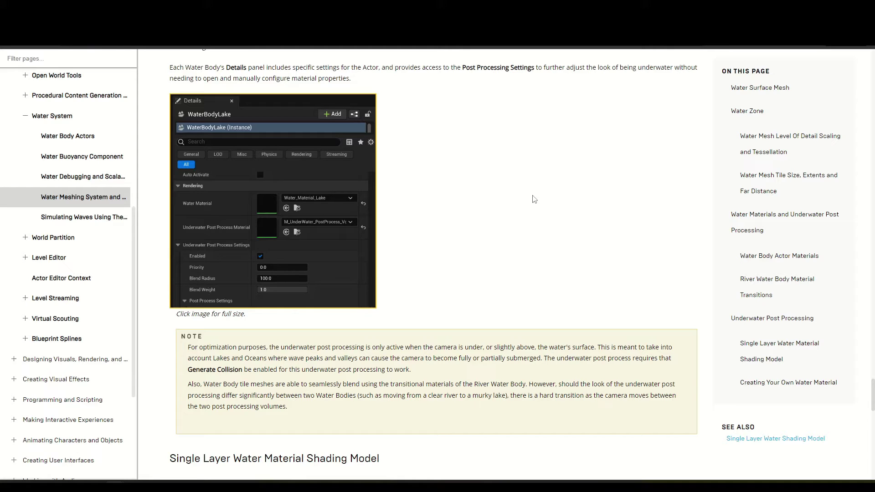
Step: Switch to the Unreal documentation in the browser and read the Underwater Post Processing section, including its Generate Collision note
{"action": "left_click_drag", "start_coordinate": [139, 196], "coordinate": [195, 192]}
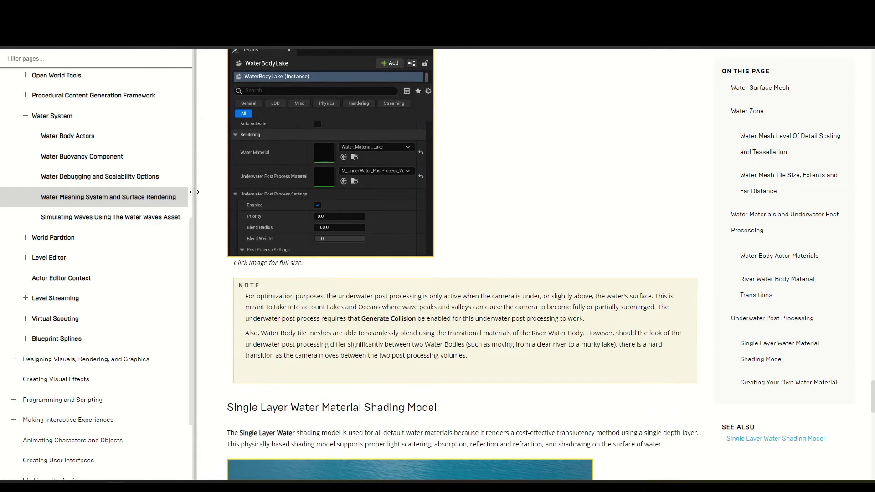
{"action": "scroll", "coordinate": [156, 260], "scroll_direction": "up", "scroll_amount": 1}
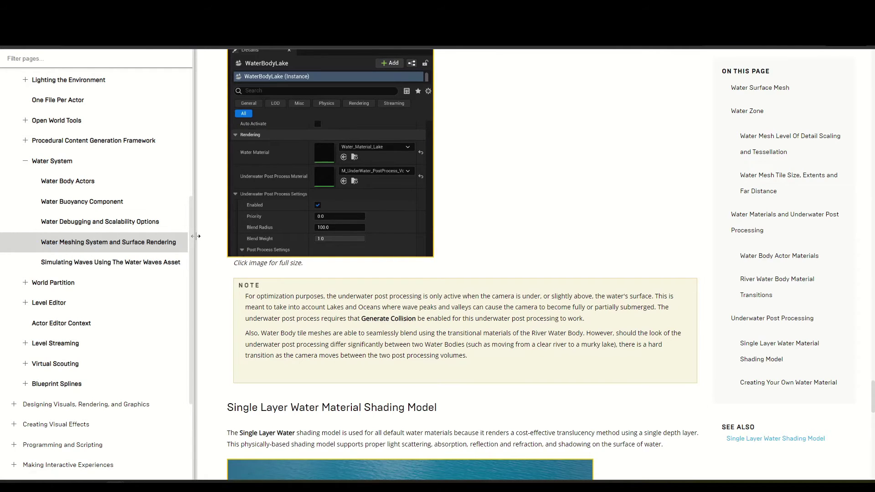
{"action": "left_click_drag", "start_coordinate": [197, 236], "coordinate": [153, 233]}
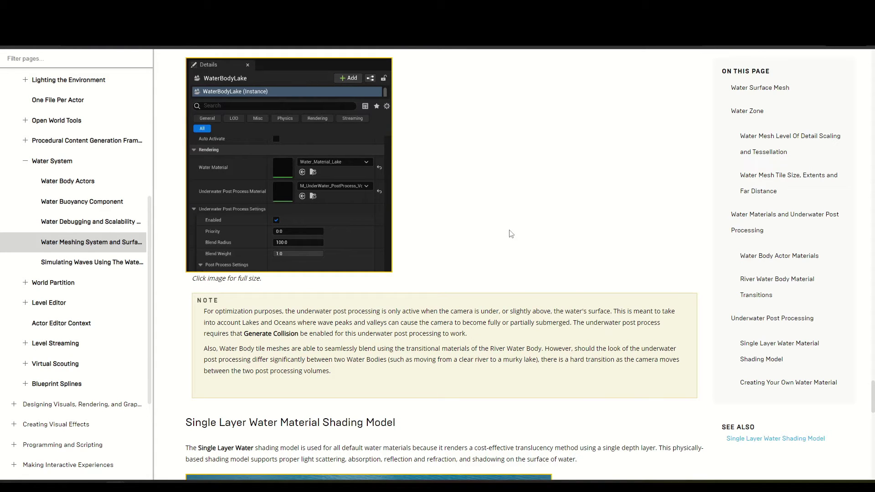
{"action": "scroll", "coordinate": [511, 233], "scroll_direction": "up", "scroll_amount": 10}
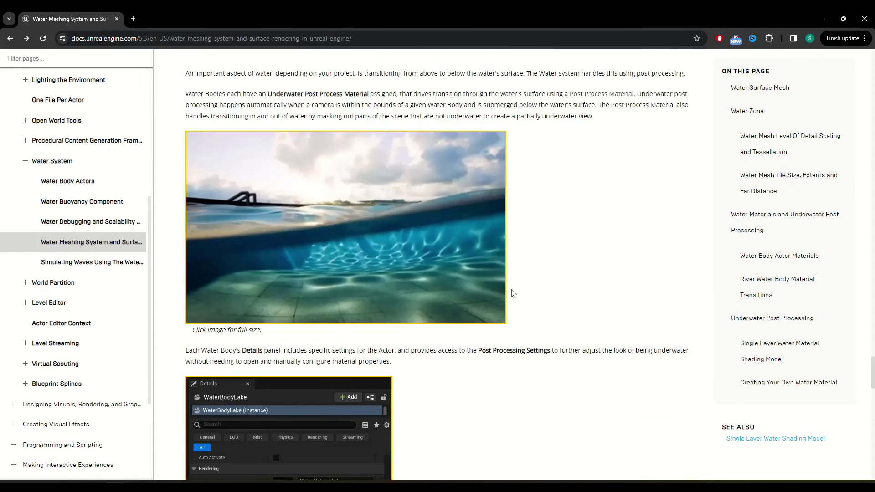
{"action": "left_click_drag", "start_coordinate": [186, 180], "coordinate": [344, 181]}
{"action": "left_click", "coordinate": [336, 181]}
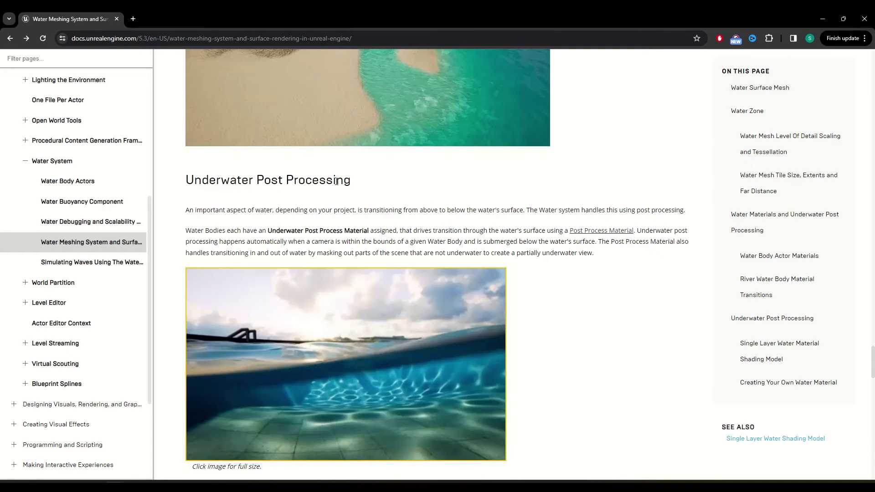
{"action": "scroll", "coordinate": [628, 299], "scroll_direction": "down", "scroll_amount": 10}
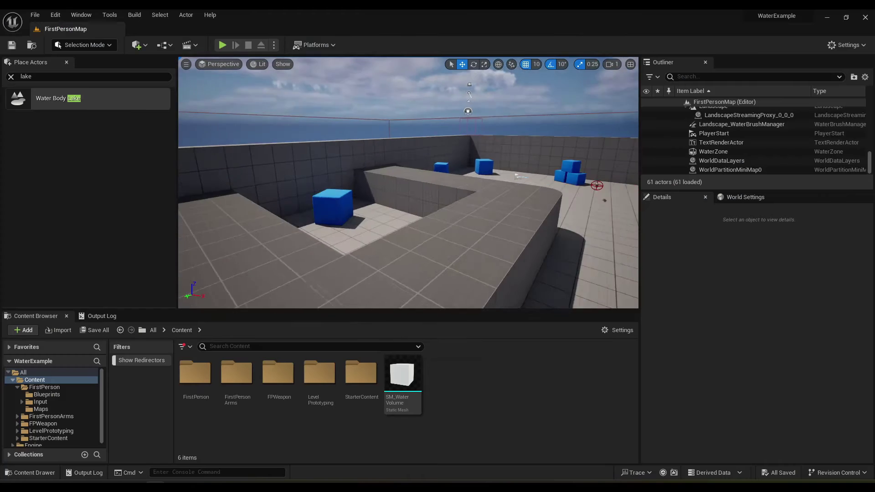
Step: In the Unreal Editor, add a Water Body Lake to the dry arena and set its Collision Presets to WaterBodyCollision
{"action": "left_click", "coordinate": [459, 187]}
{"action": "left_click_drag", "start_coordinate": [459, 187], "coordinate": [461, 144]}
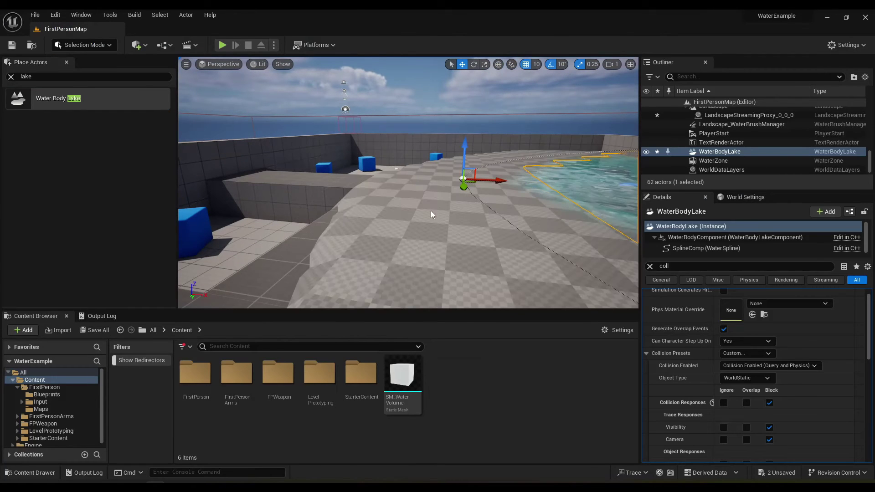
{"action": "left_click", "coordinate": [741, 355]}
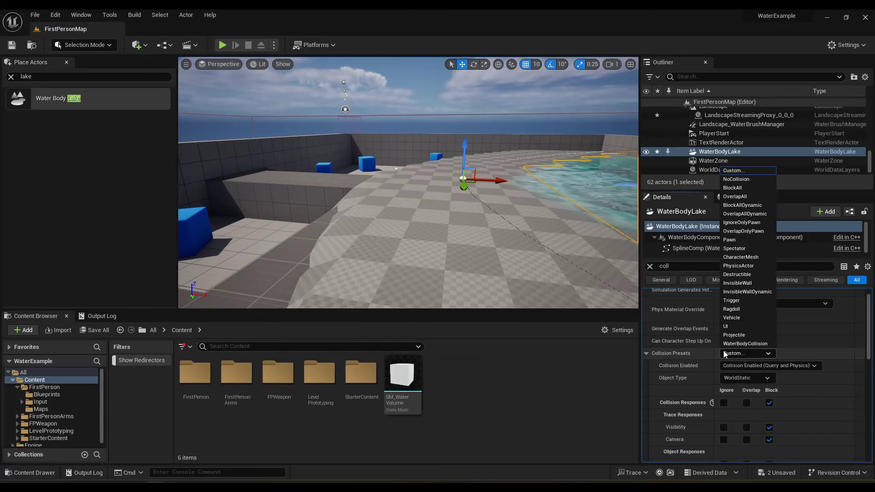
{"action": "left_click", "coordinate": [729, 345]}
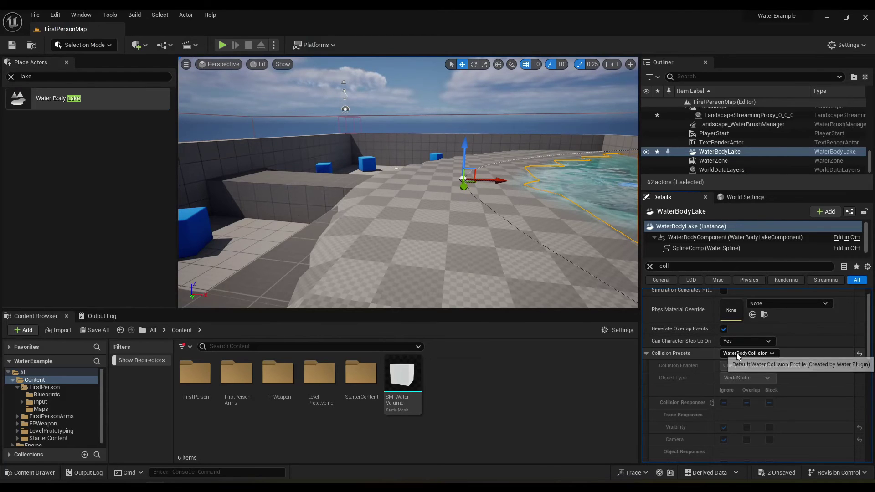
{"action": "left_click", "coordinate": [747, 353]}
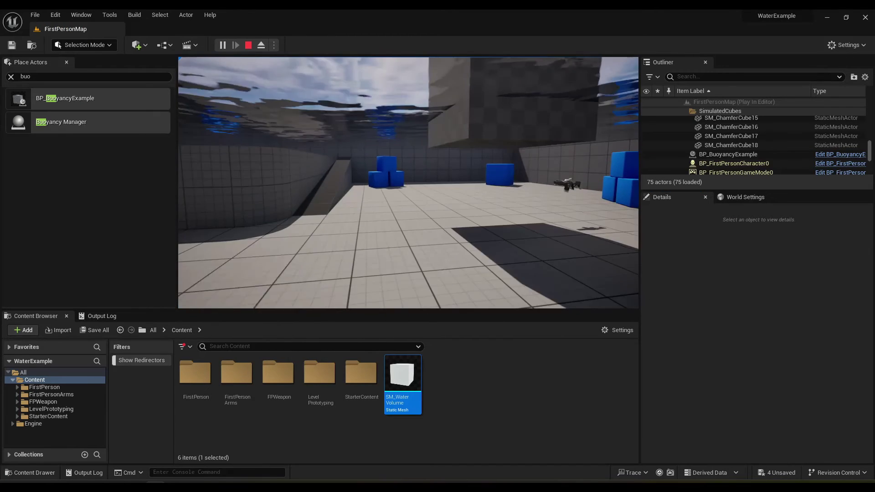
Step: Play-test the custom water body, moving and jumping through the arena to examine the underwater view and the buoyancy cube
{"action": "key", "text": "w"}
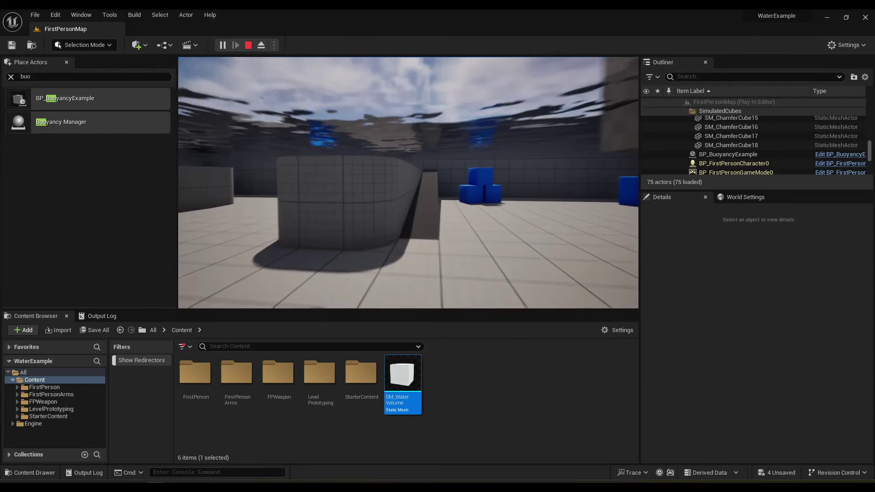
{"action": "key", "text": "w"}
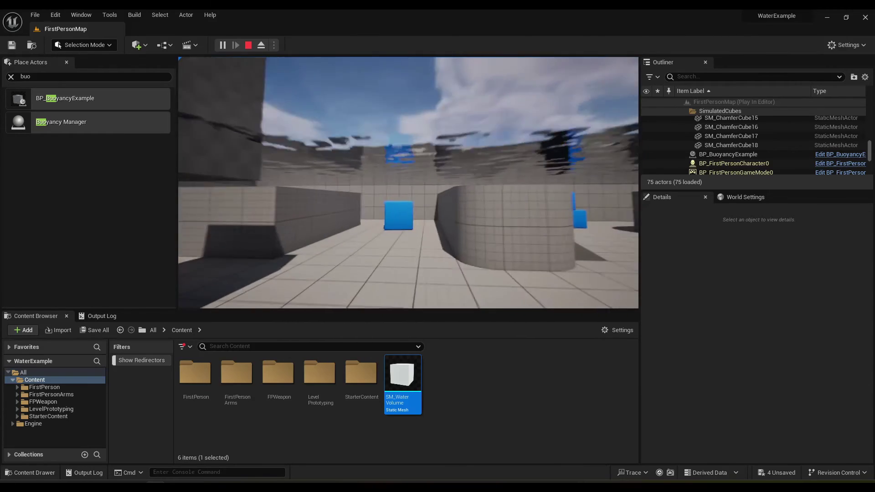
{"action": "key", "text": "w"}
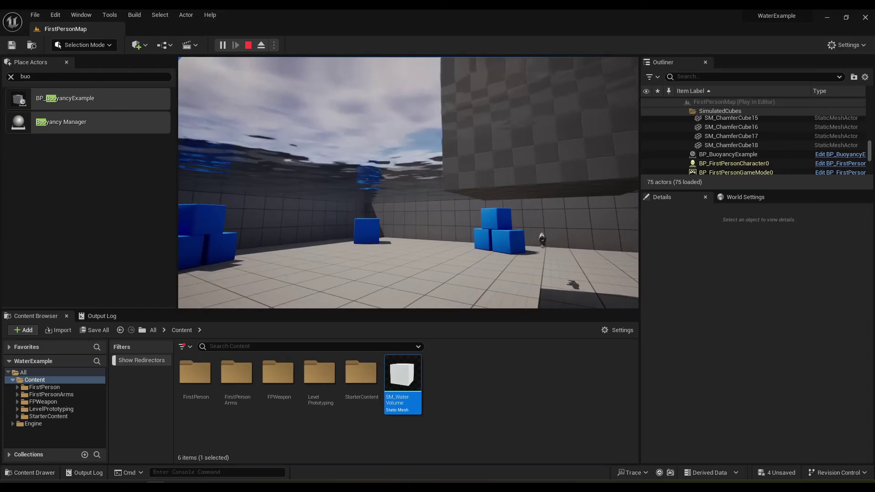
{"action": "key", "text": "w"}
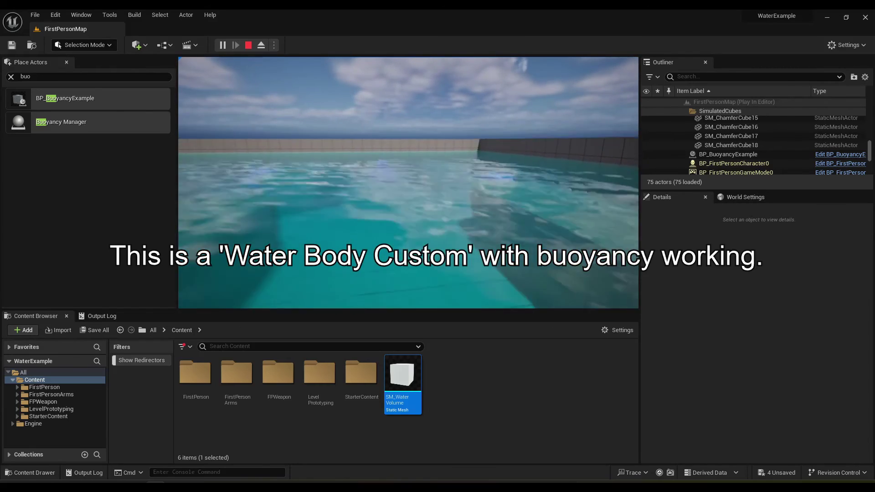
{"action": "key", "text": "w"}
{"action": "key", "text": "w"}
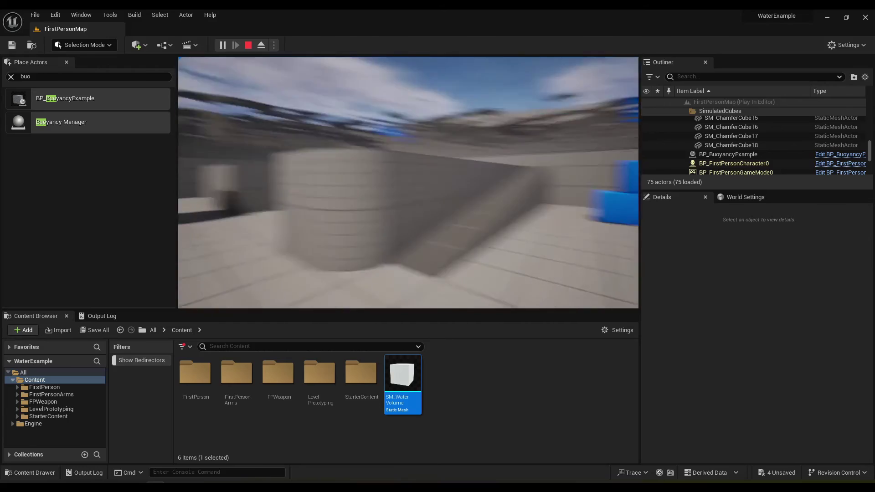
{"action": "key", "text": "space"}
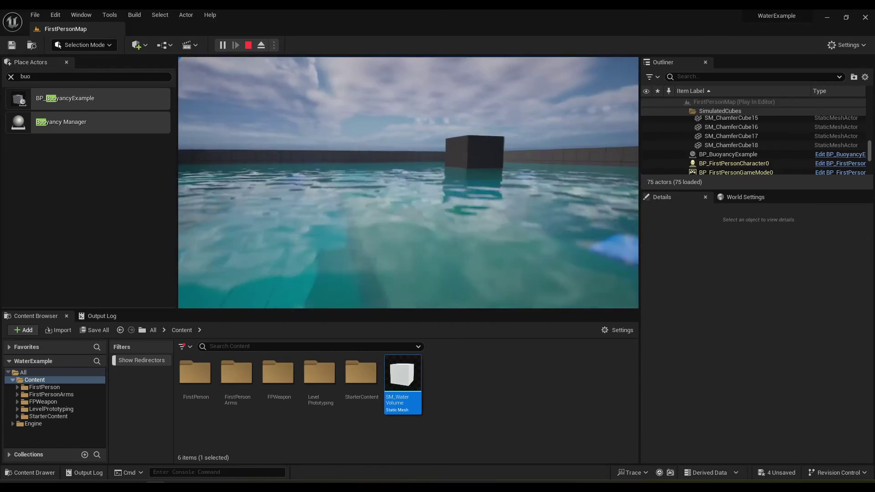